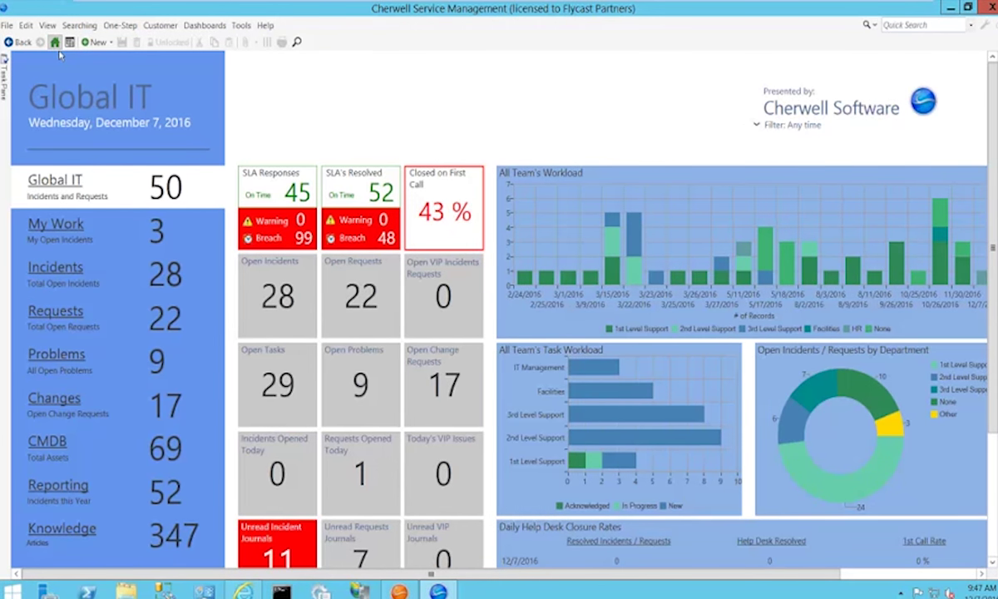
Open the Incident Details dashboard, showing 28 total incidents and a 493.92-day mean time to resolve
{"action": "left_click", "coordinate": [279, 293]}
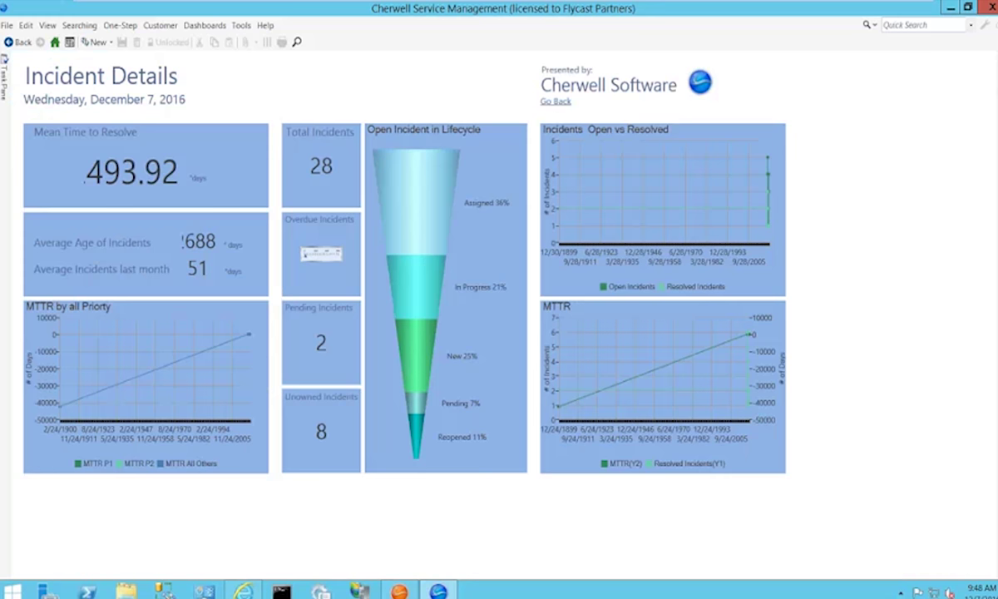
Show the list of 28 total open incidents and select incident 102318
{"action": "left_click", "coordinate": [325, 168]}
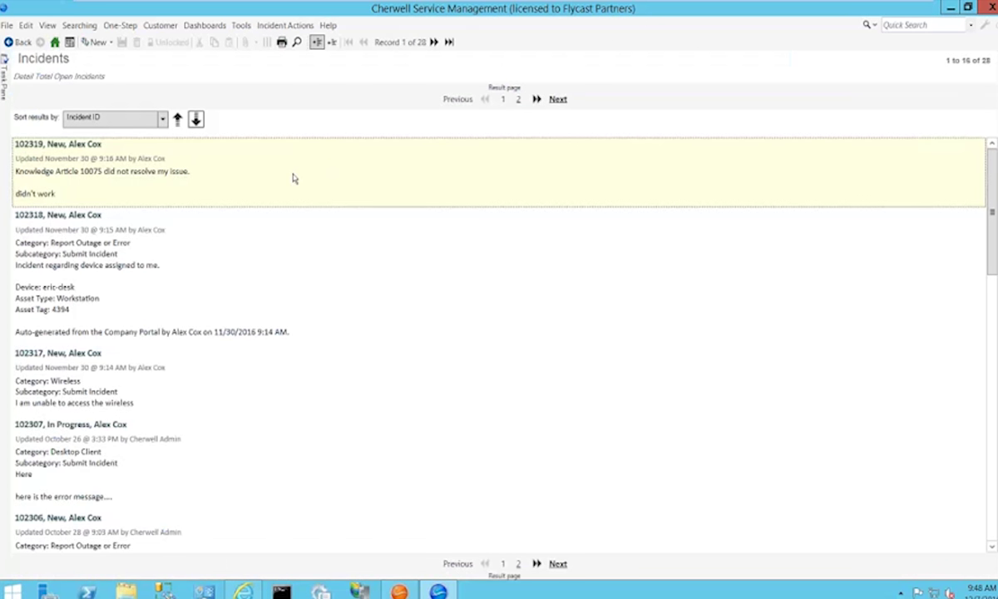
{"action": "left_click", "coordinate": [240, 249]}
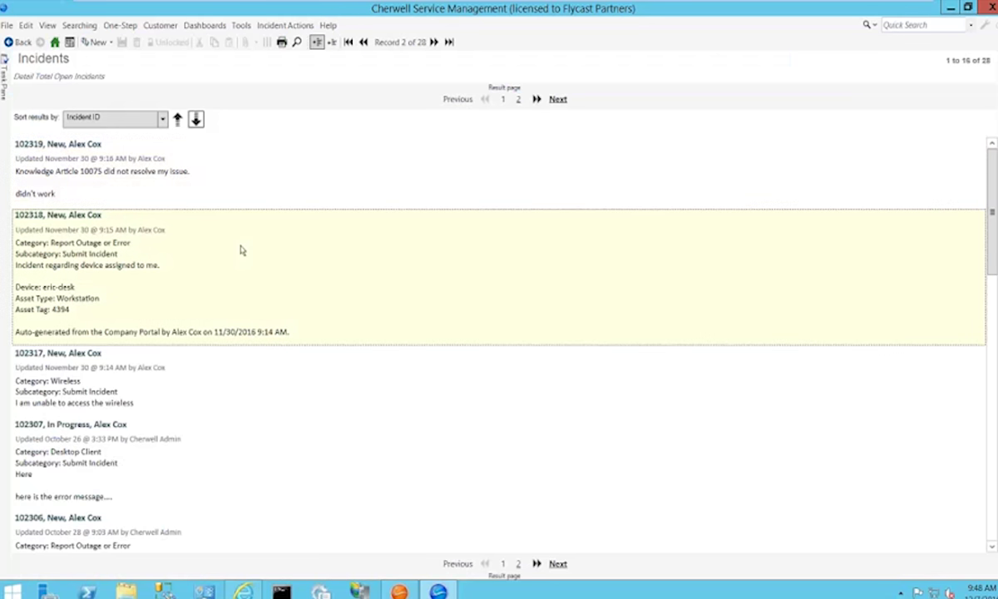
Open the full record for incident 102318, a priority 2 Report Outage or Error incident
{"action": "double_click", "coordinate": [93, 216]}
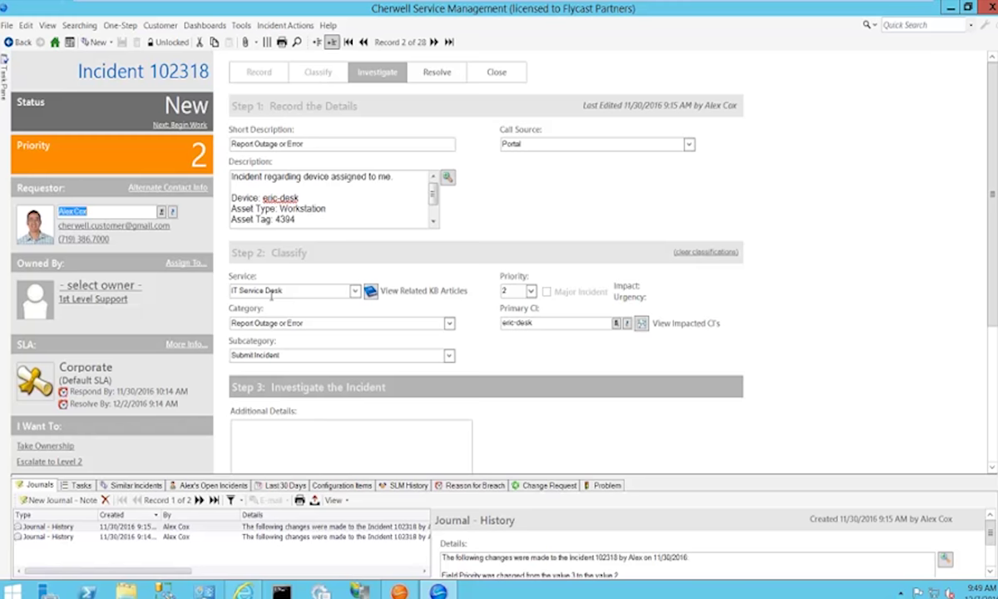
Assign incident 102318 to the first listed user in 2nd Level Support
{"action": "left_click", "coordinate": [185, 263]}
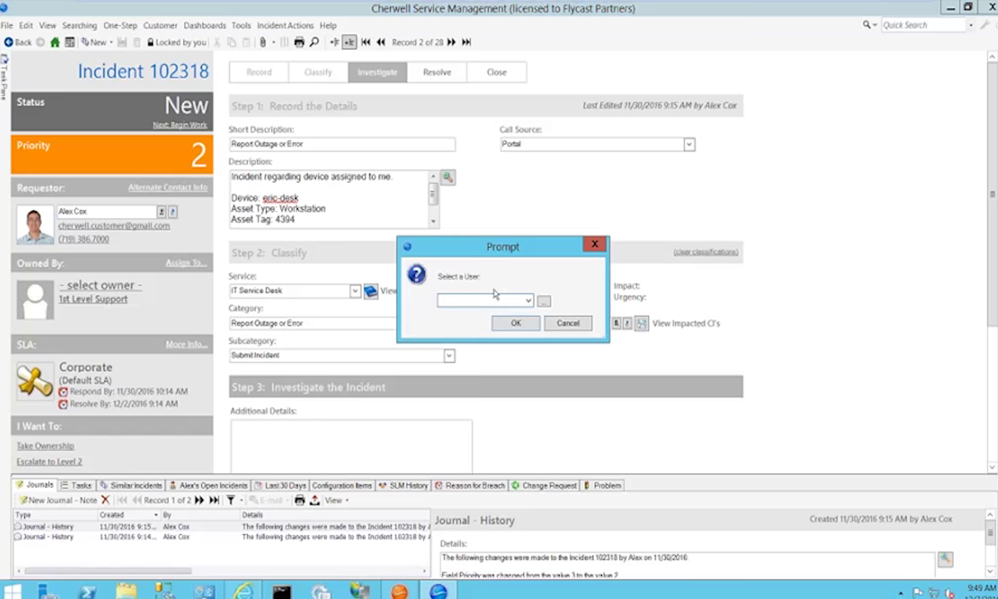
{"action": "left_click", "coordinate": [528, 300]}
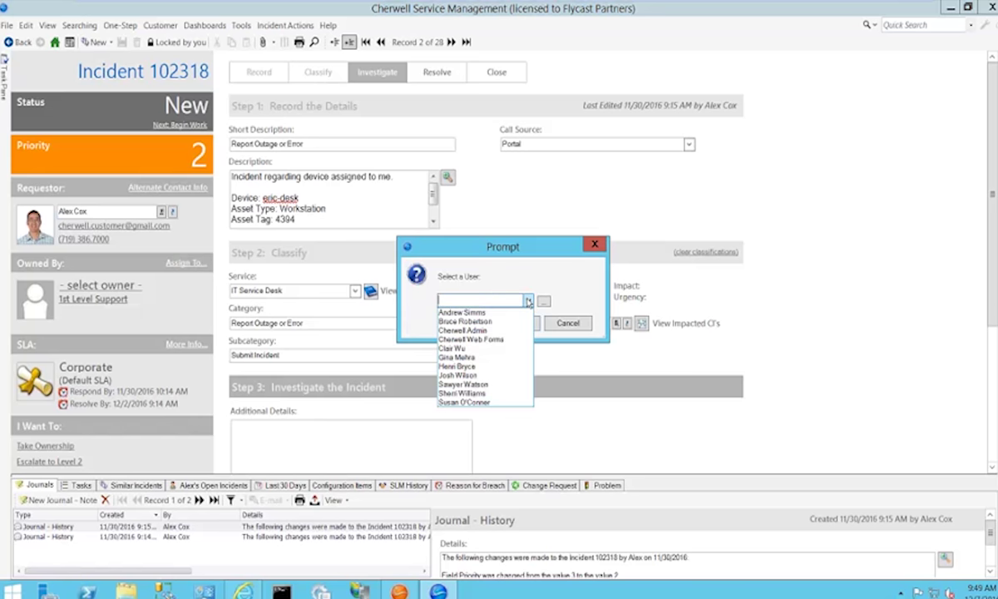
{"action": "left_click", "coordinate": [504, 313]}
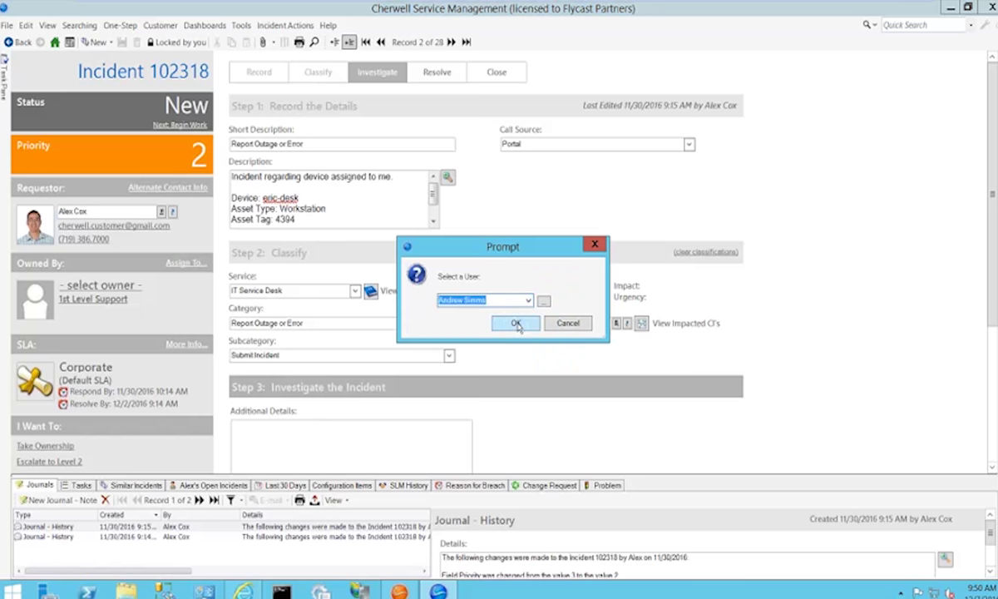
{"action": "left_click", "coordinate": [516, 323]}
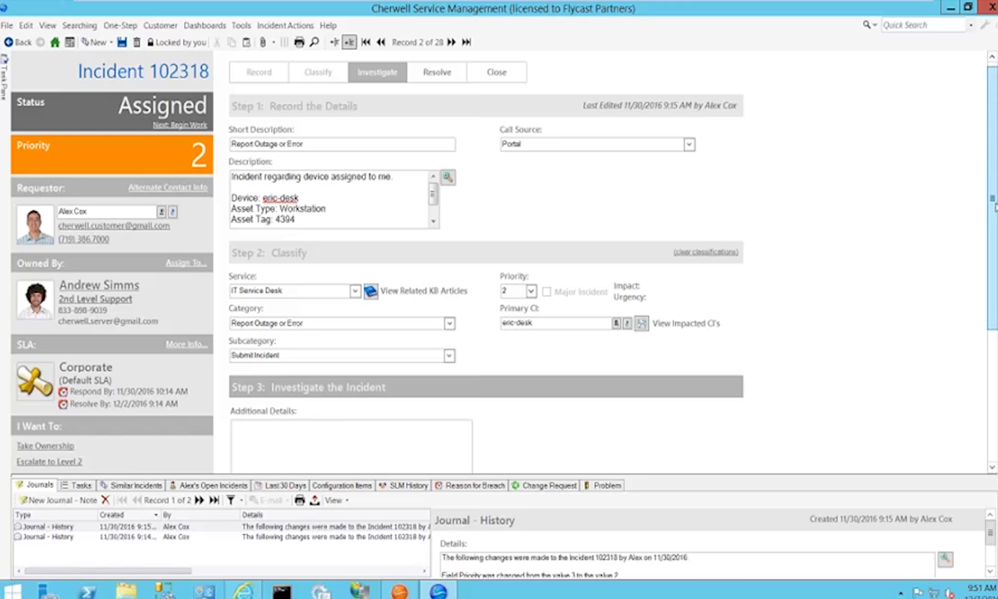
{"action": "left_click_drag", "start_coordinate": [992, 197], "coordinate": [992, 329]}
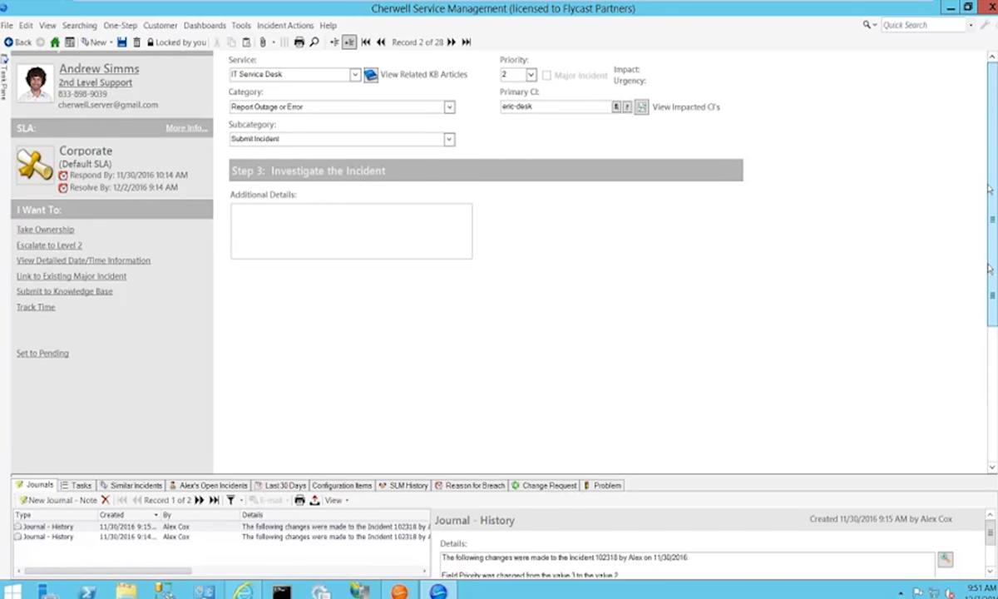
{"action": "scroll", "coordinate": [987, 115], "scroll_direction": "up", "scroll_amount": 3}
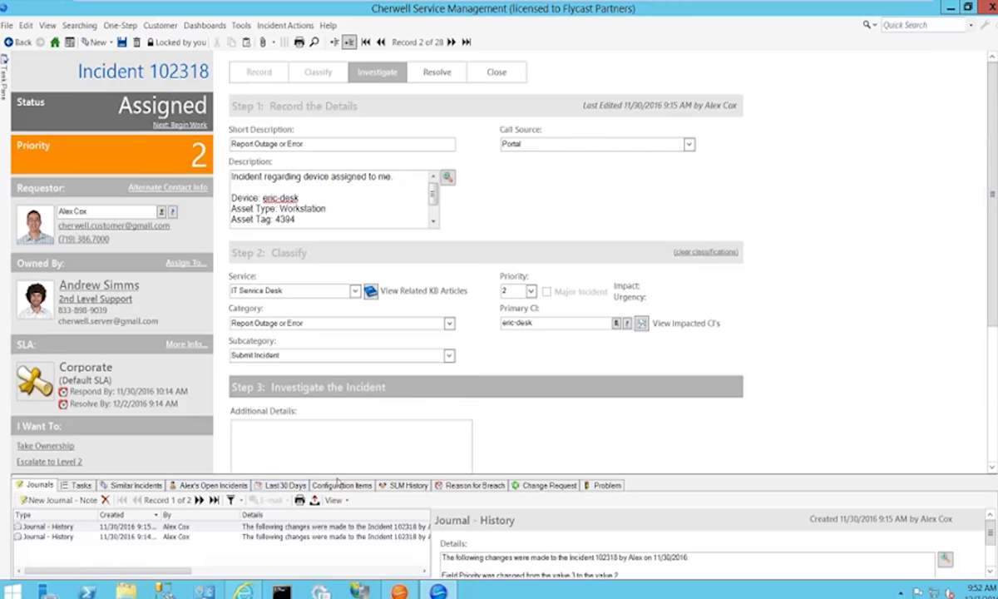
Expand the journal and review the older history entry showing the Short Description change
{"action": "left_click_drag", "start_coordinate": [337, 480], "coordinate": [346, 307]}
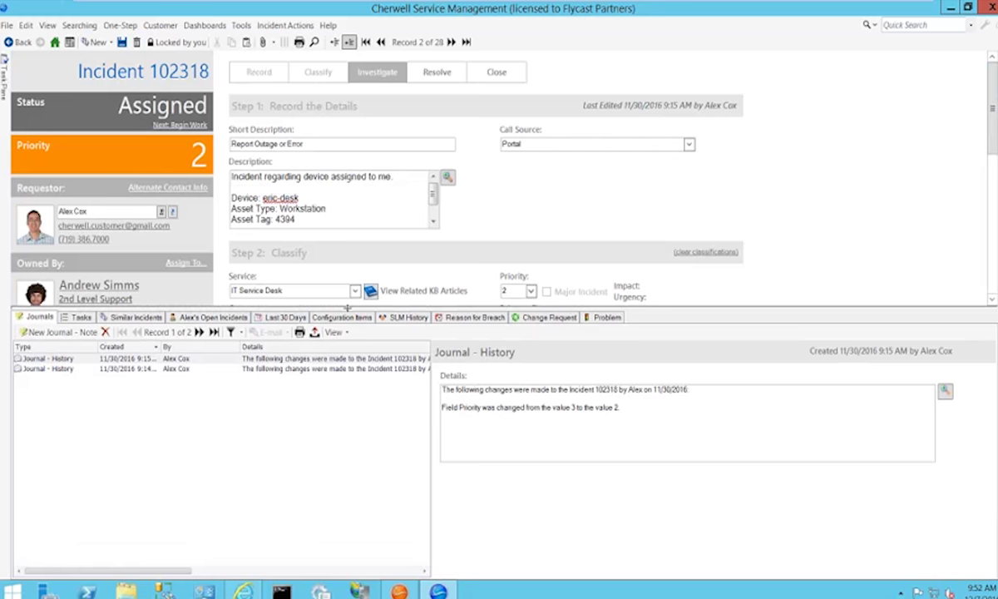
{"action": "left_click_drag", "start_coordinate": [347, 308], "coordinate": [357, 477]}
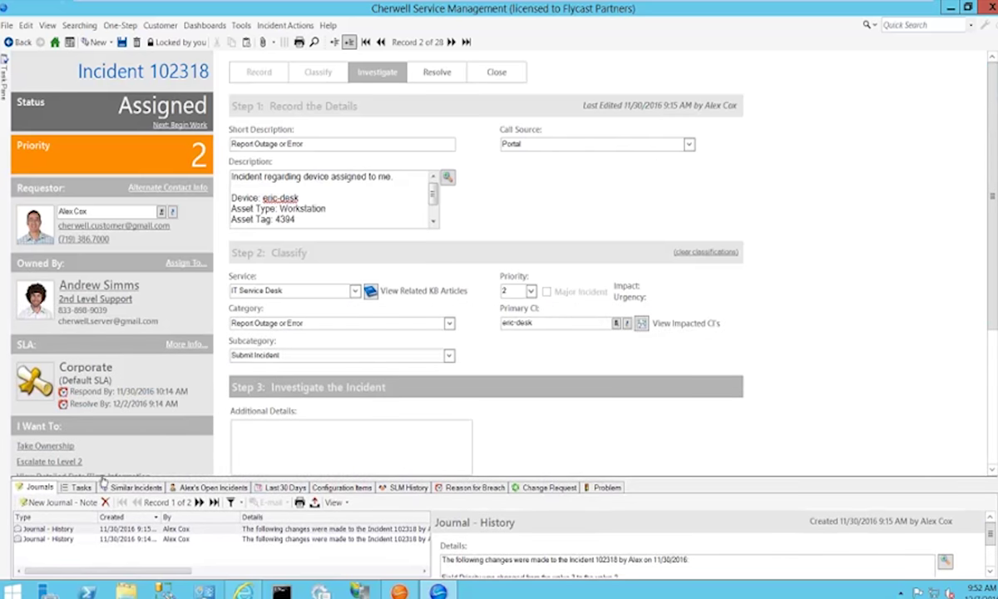
{"action": "left_click", "coordinate": [40, 489]}
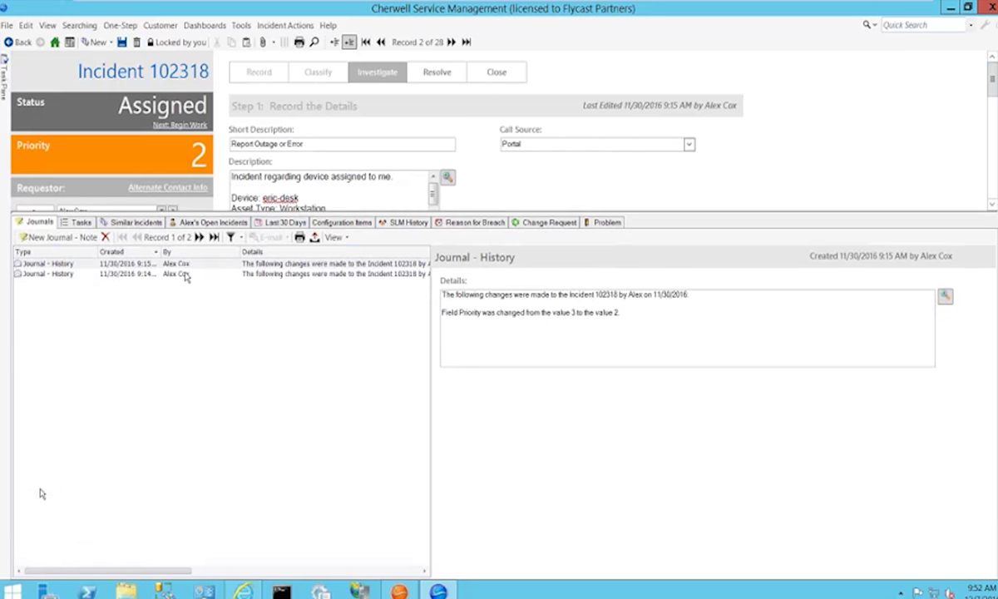
{"action": "left_click", "coordinate": [186, 277]}
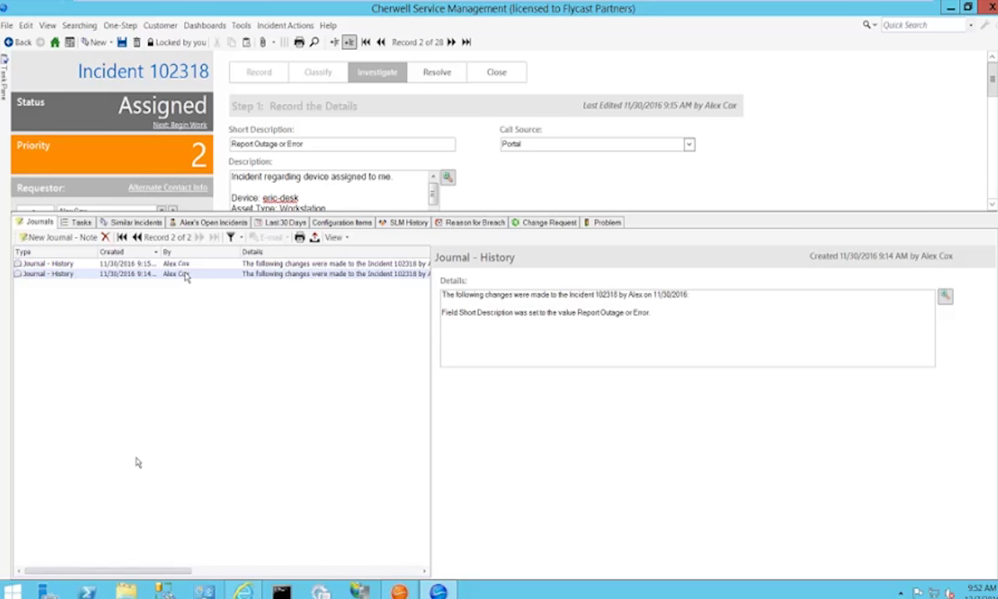
{"action": "left_click_drag", "start_coordinate": [133, 570], "coordinate": [266, 573]}
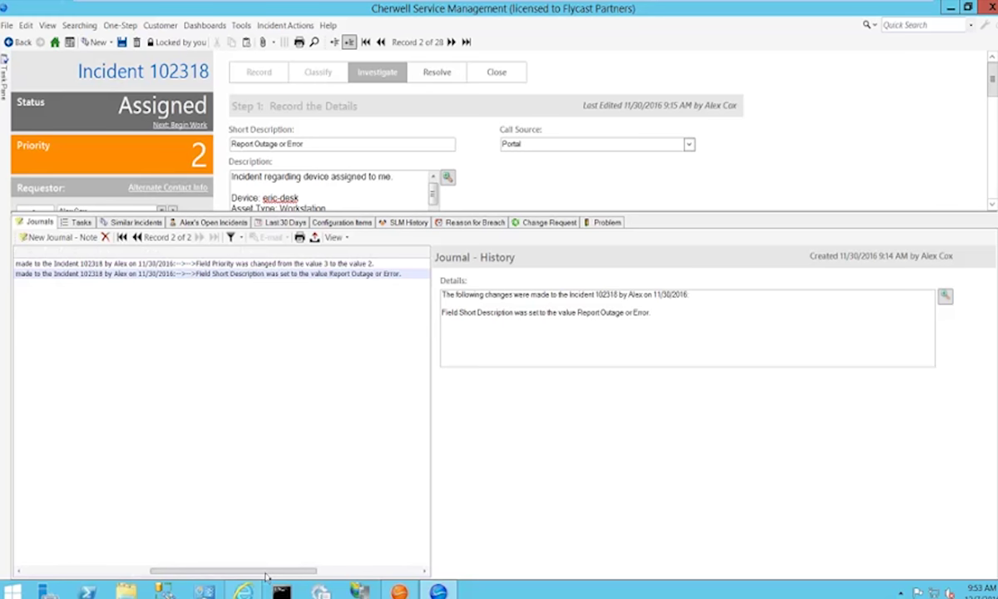
{"action": "left_click_drag", "start_coordinate": [266, 573], "coordinate": [141, 572]}
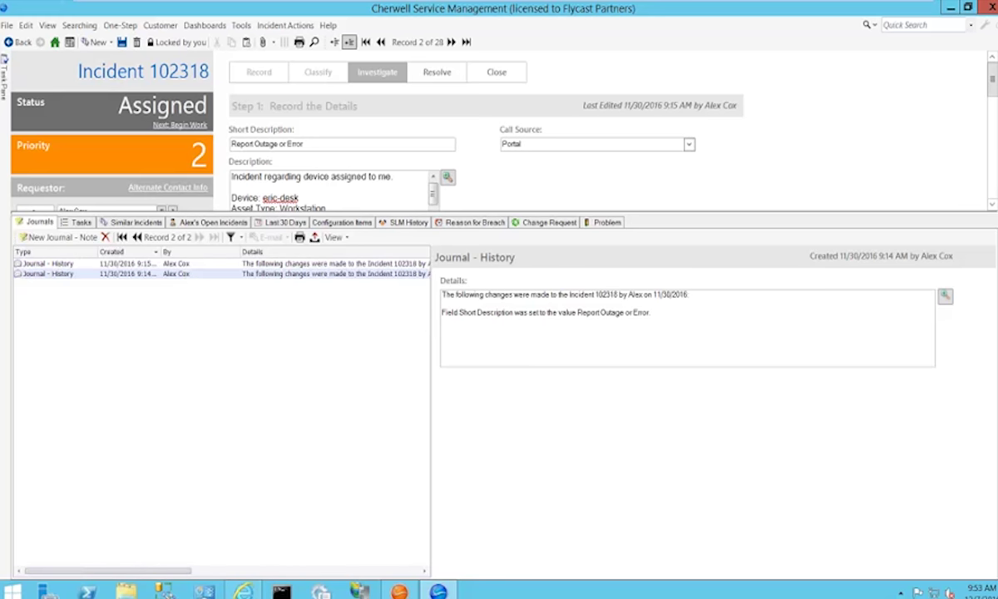
Show the five incidents similar to 102318, mostly Outlook problems, in the lower panel
{"action": "left_click", "coordinate": [120, 221]}
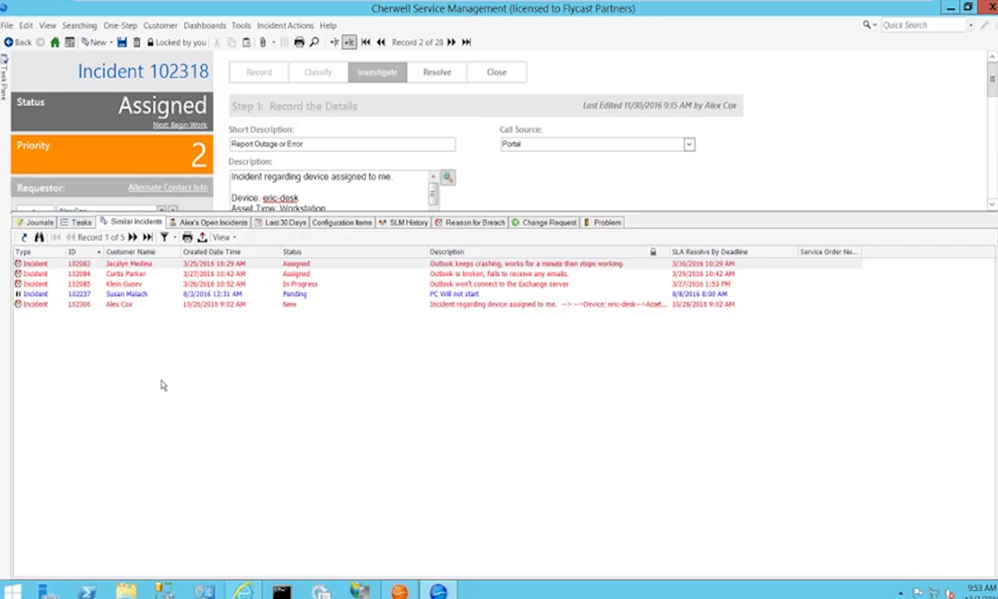
List the 13 other open incidents, mostly New, in the lower panel
{"action": "left_click", "coordinate": [214, 222]}
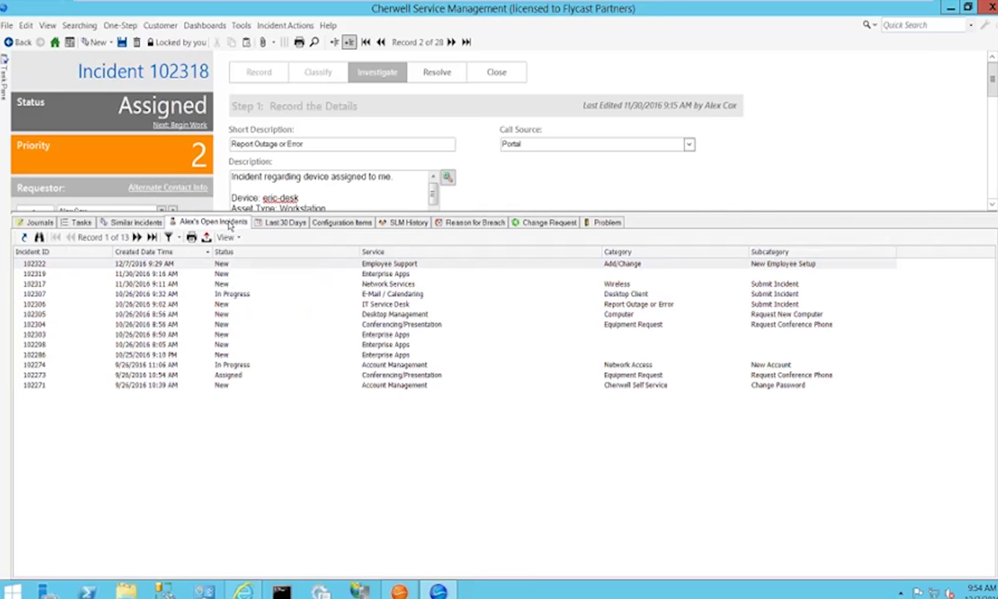
Show the linked Dell OptiPlex 9010 configuration item and highlight eric-desk in Primary CI
{"action": "left_click", "coordinate": [356, 224]}
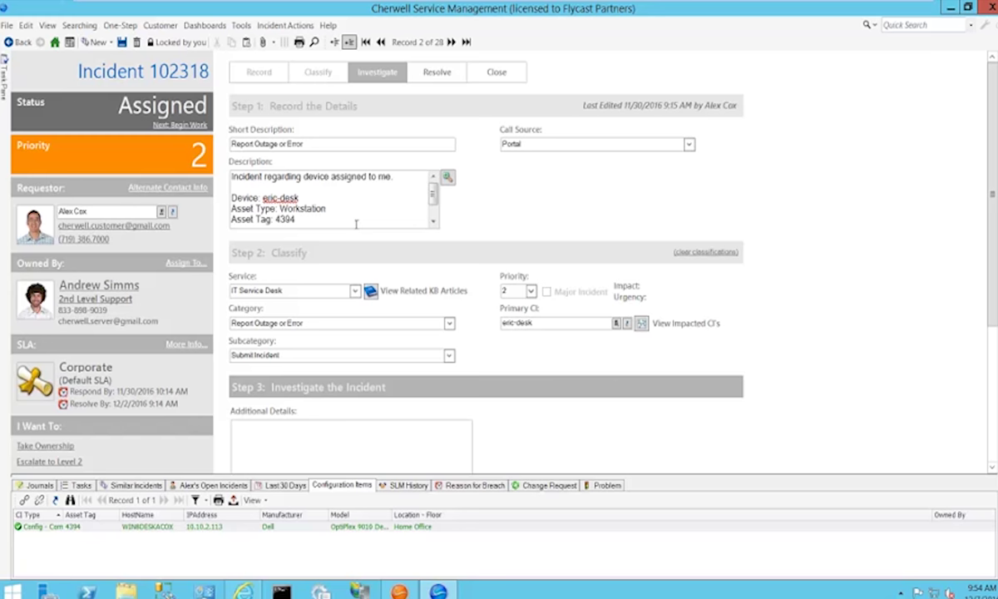
{"action": "left_click_drag", "start_coordinate": [561, 325], "coordinate": [488, 319]}
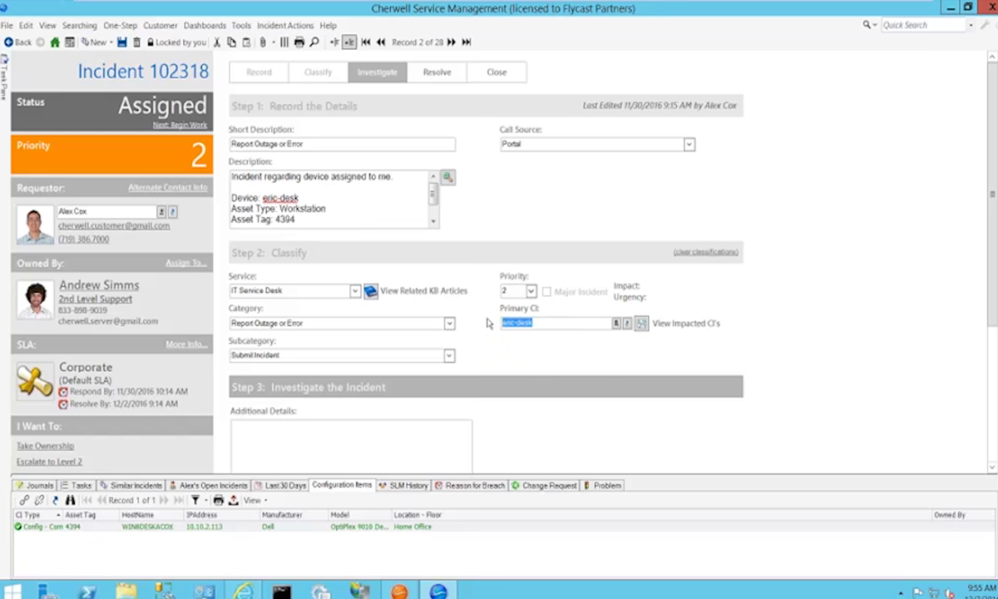
Save the incident and open the list of 22 total open requests
{"action": "left_click", "coordinate": [53, 42]}
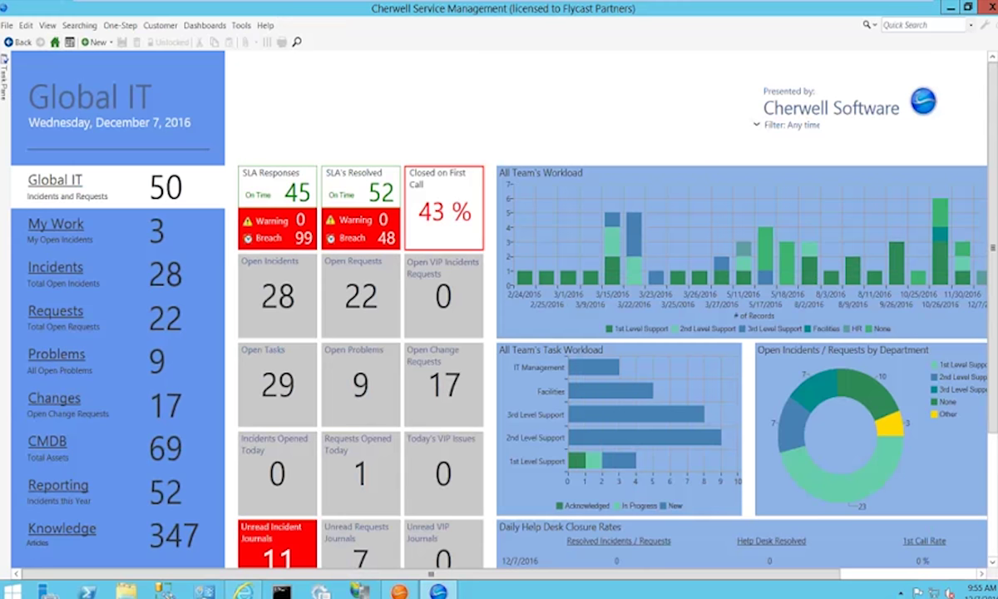
{"action": "left_click", "coordinate": [55, 310]}
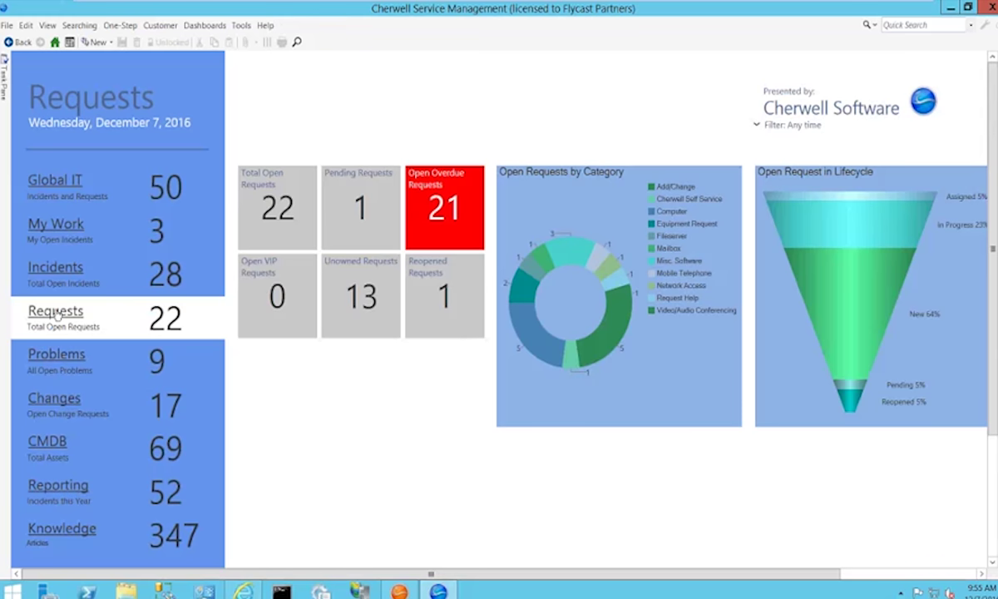
{"action": "left_click", "coordinate": [290, 217]}
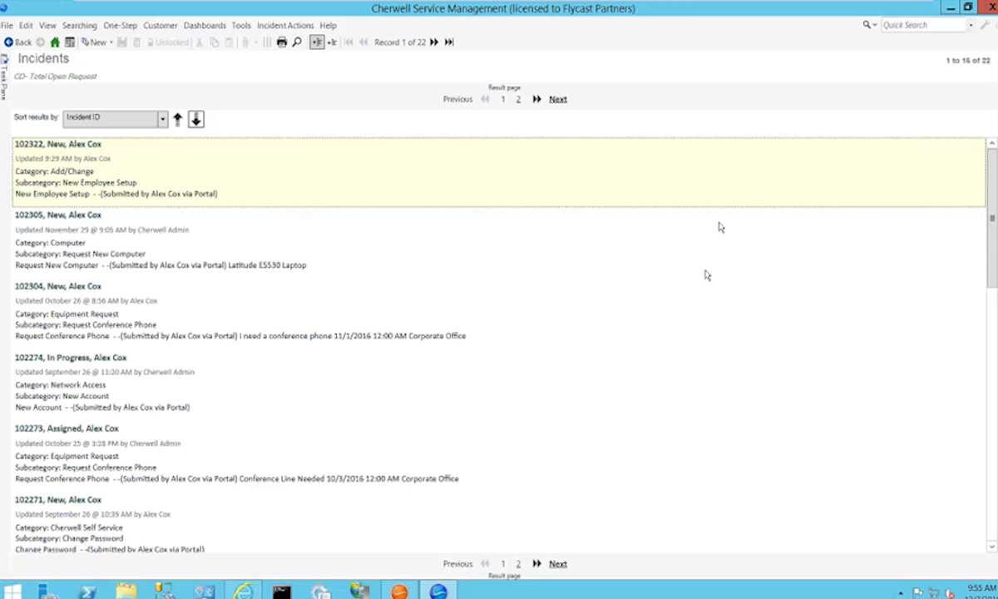
Step down through the request list to request 102273
{"action": "left_click", "coordinate": [475, 252]}
{"action": "left_click", "coordinate": [459, 338]}
{"action": "left_click", "coordinate": [378, 413]}
{"action": "left_click", "coordinate": [359, 439]}
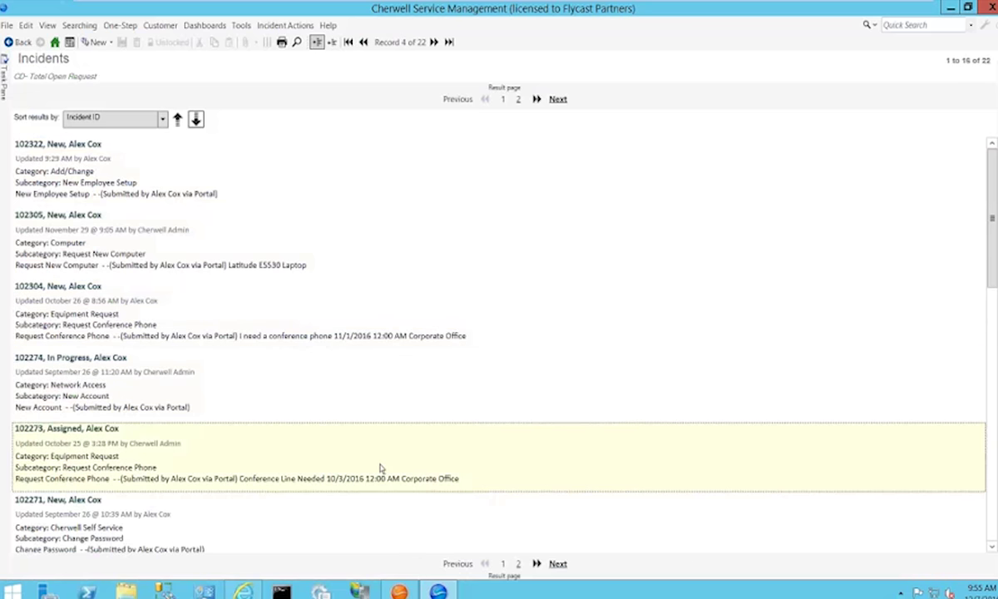
Open Service Request 102273 and scroll down to its conference line fulfillment details
{"action": "double_click", "coordinate": [91, 432]}
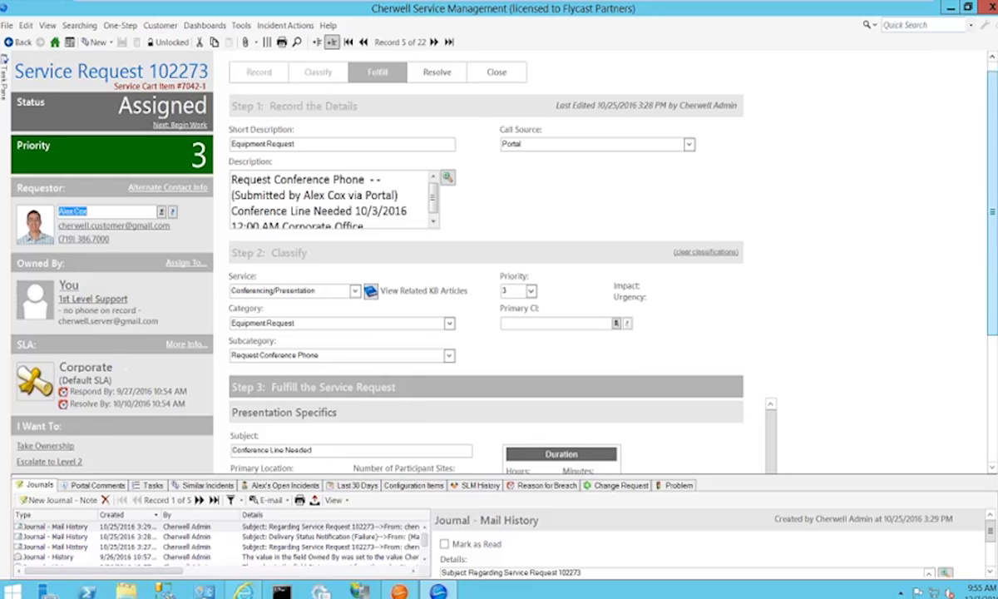
{"action": "left_click_drag", "start_coordinate": [994, 242], "coordinate": [995, 321]}
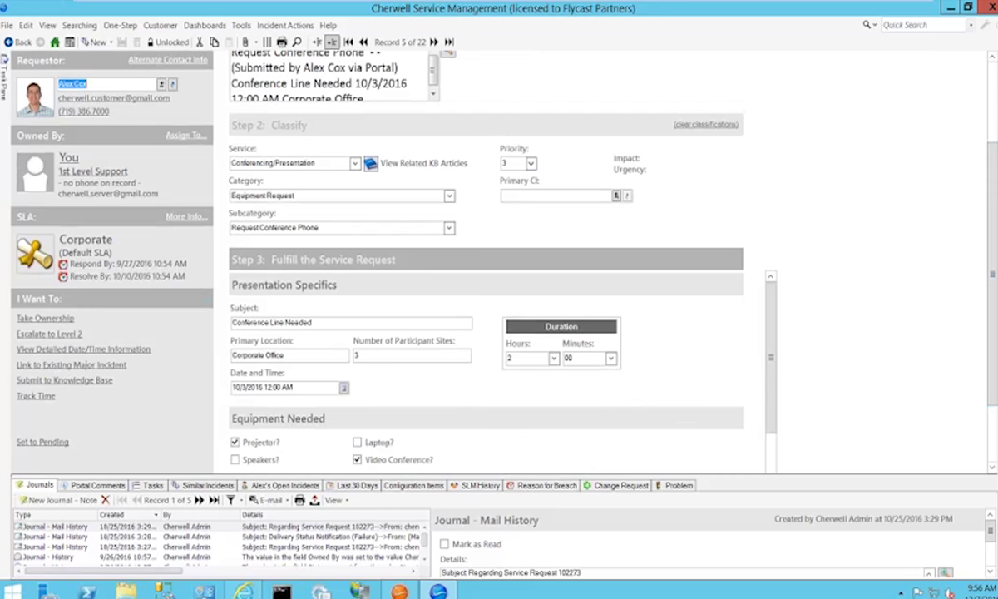
{"action": "left_click", "coordinate": [204, 484]}
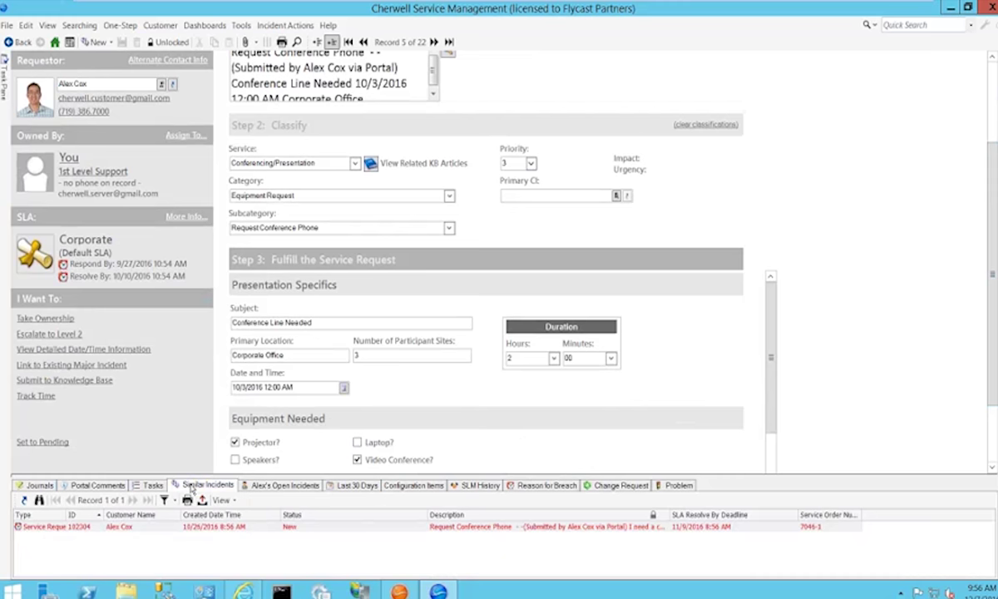
{"action": "left_click", "coordinate": [415, 485]}
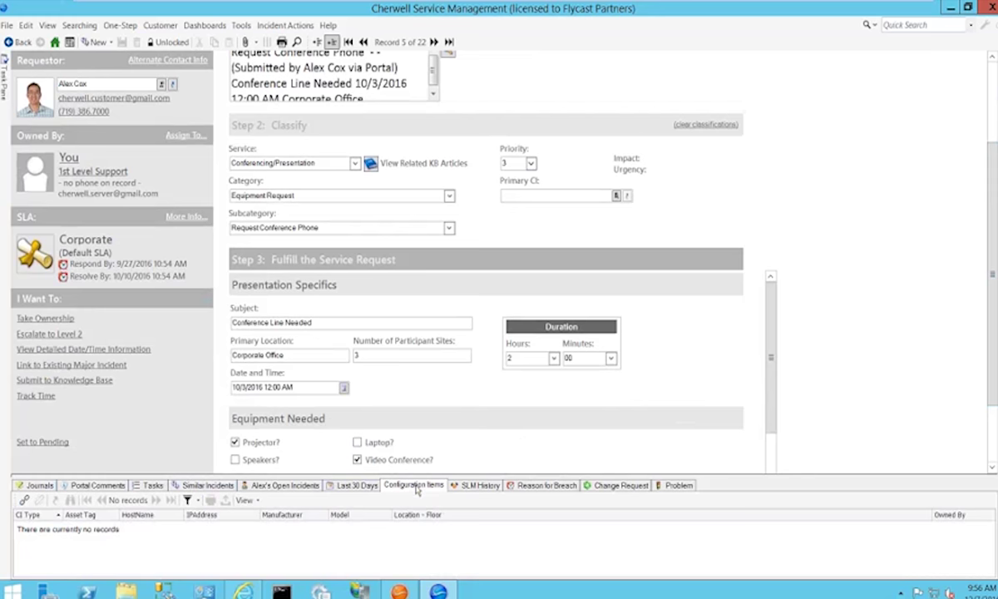
{"action": "left_click", "coordinate": [478, 489]}
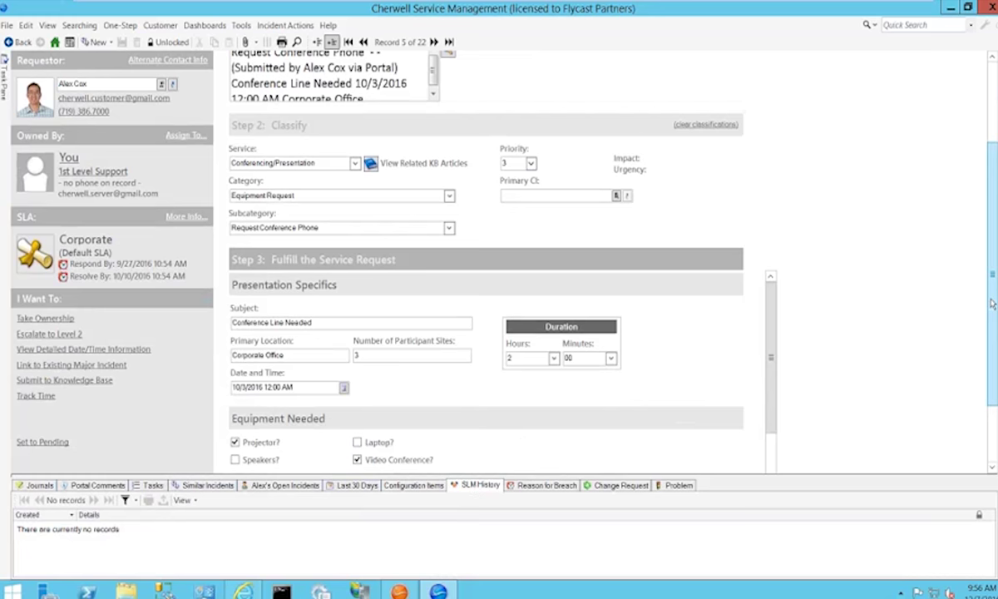
{"action": "left_click_drag", "start_coordinate": [991, 303], "coordinate": [992, 158]}
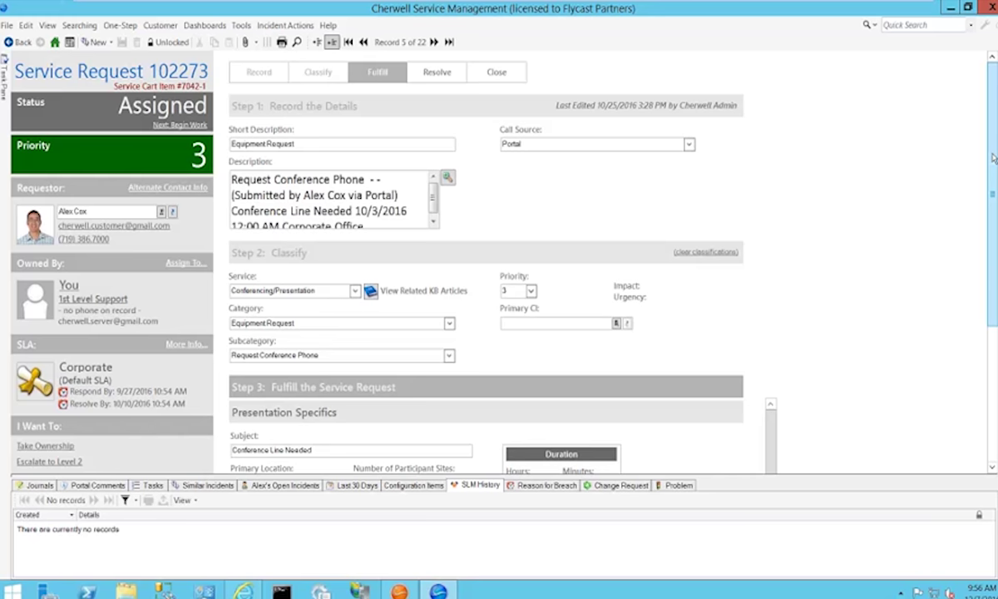
Escalate request 102273 to Level 2 with the reason 'I do not have permissions to fulfill this request'
{"action": "left_click", "coordinate": [49, 462]}
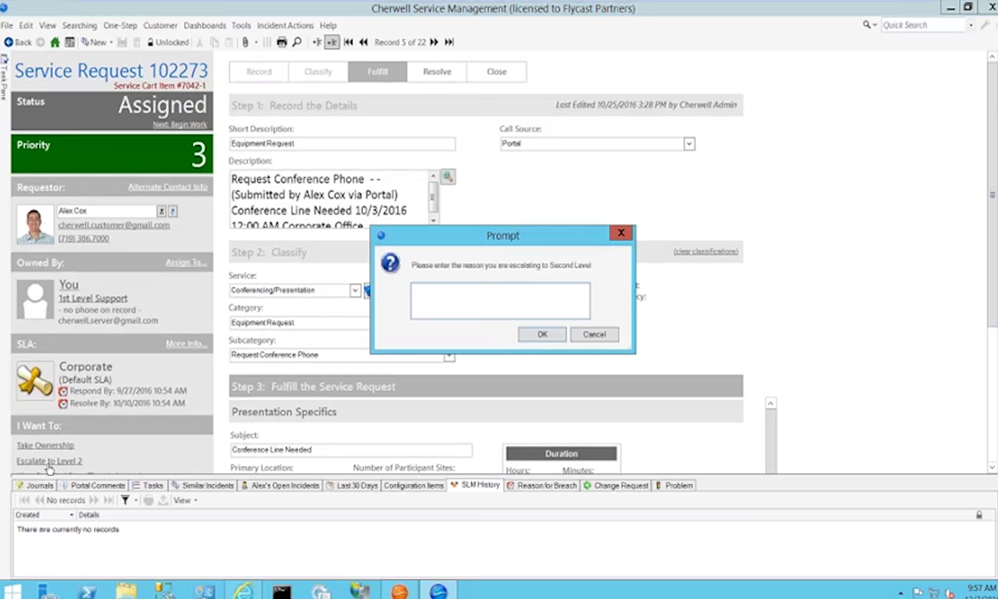
{"action": "type", "text": "I do not have permissions to fulfill"}
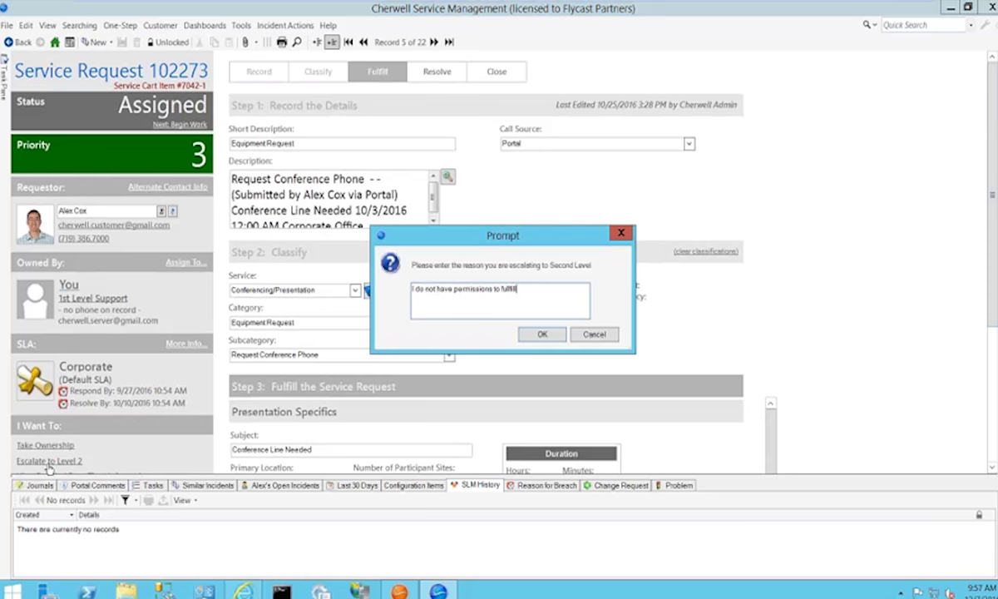
{"action": "type", "text": " this request"}
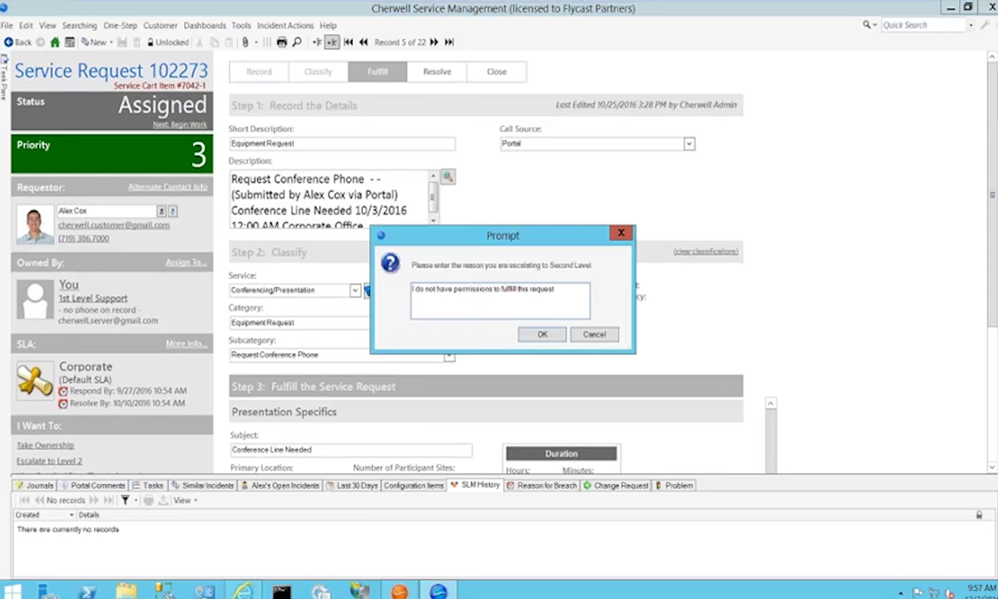
{"action": "left_click", "coordinate": [536, 335]}
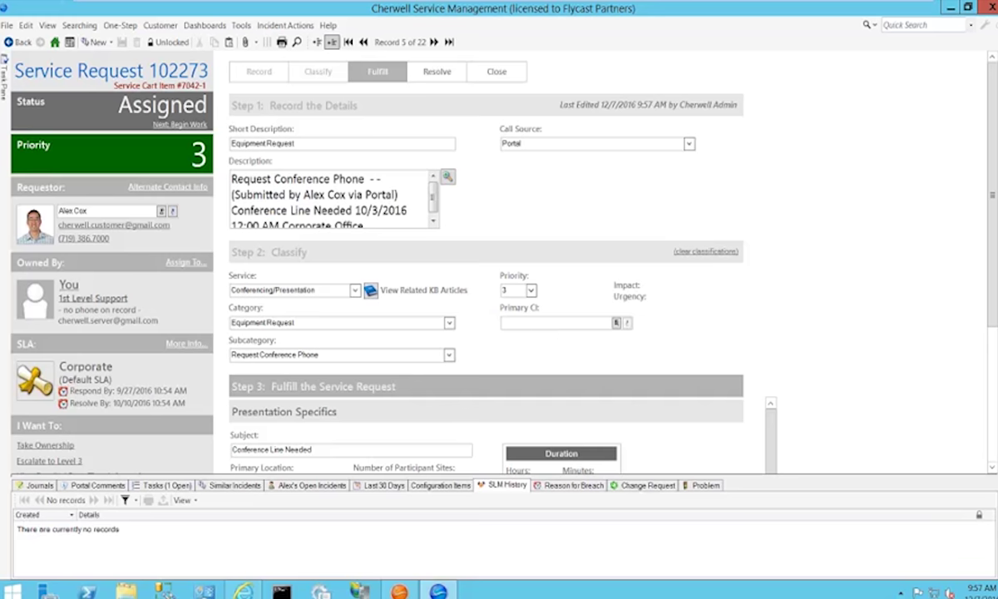
Begin work on Service Request 102273 so it moves to In Progress
{"action": "left_click", "coordinate": [165, 126]}
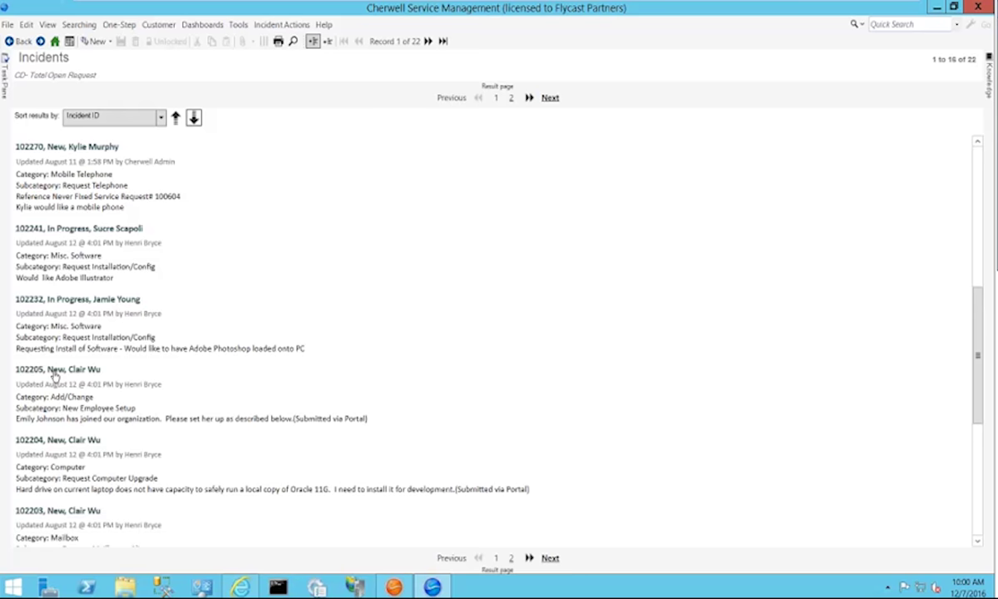
Open Service Request 102205 from the list and show its Tasks (7 Open) tab
{"action": "double_click", "coordinate": [54, 374]}
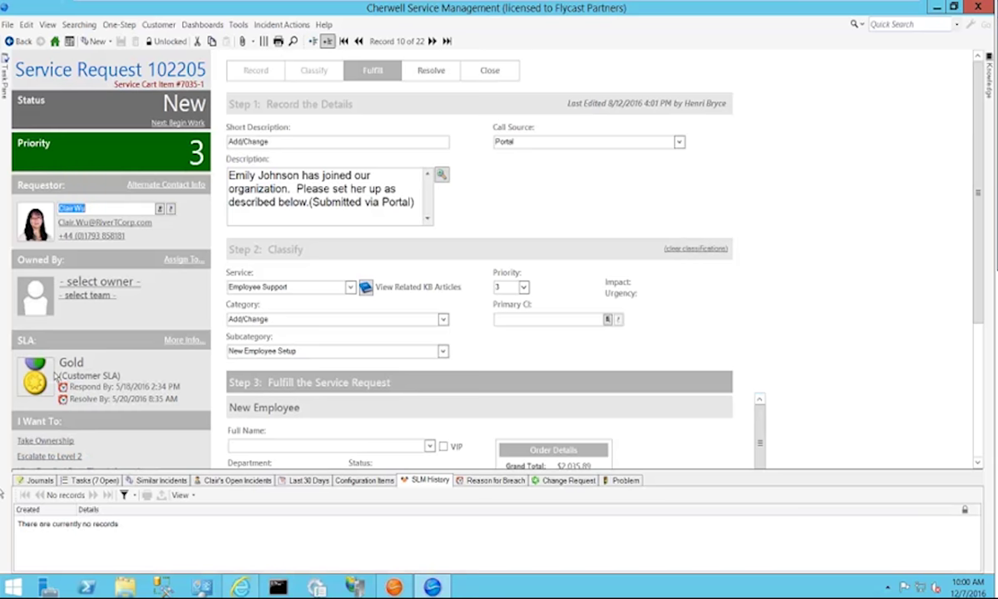
{"action": "left_click", "coordinate": [91, 481]}
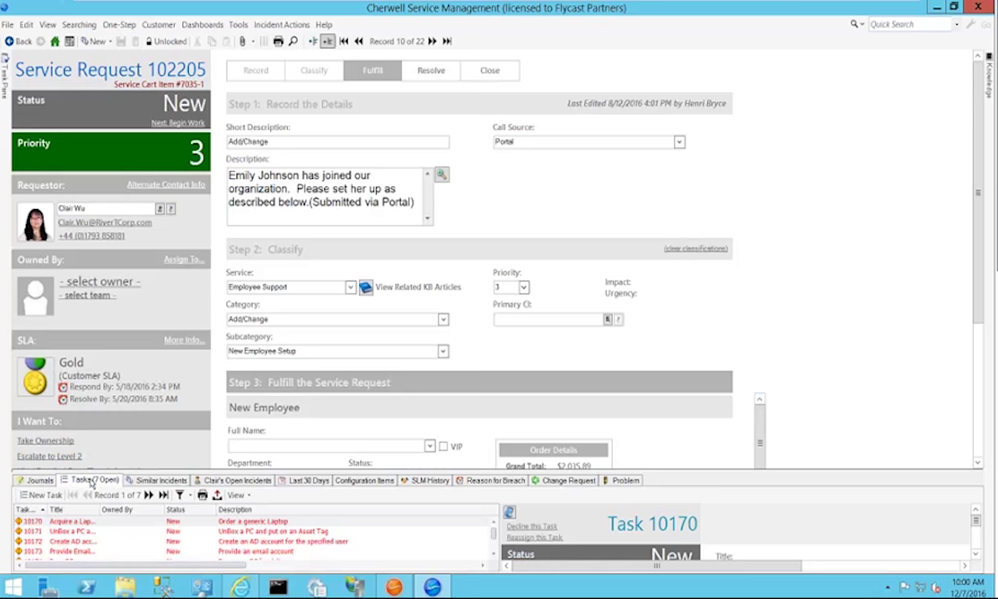
Maximise the Tasks (7 Open) panel of request 102205, showing Task 10170 details
{"action": "double_click", "coordinate": [92, 481]}
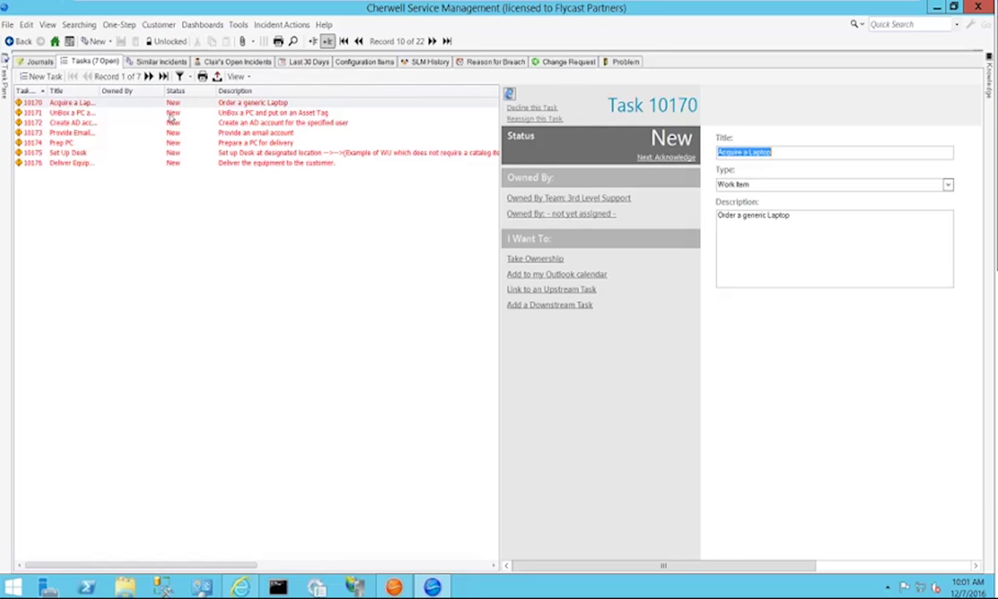
Review the details of tasks 10171, 10172, 10173 and 10174 in turn
{"action": "left_click", "coordinate": [171, 114]}
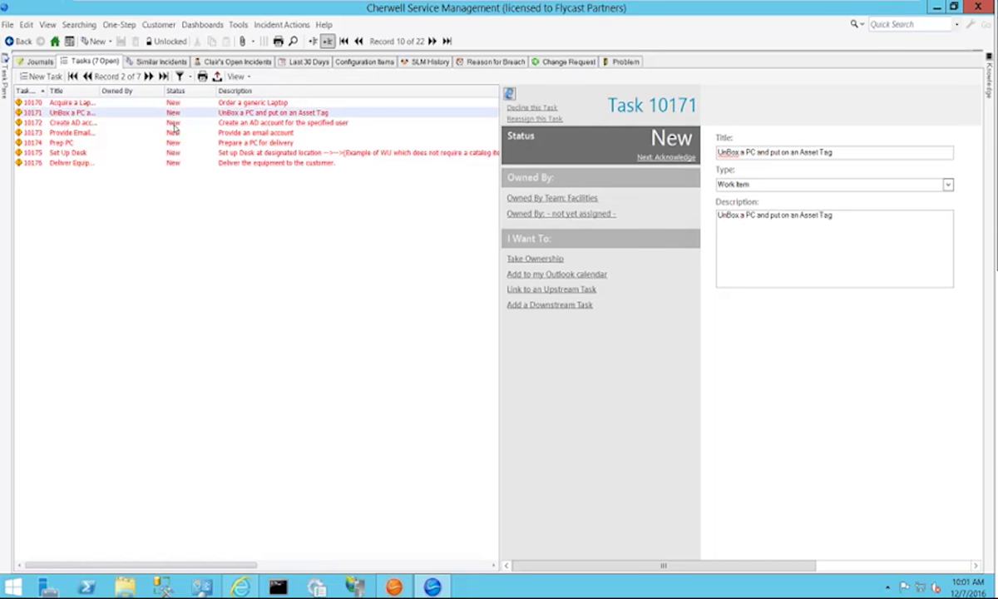
{"action": "left_click", "coordinate": [174, 123]}
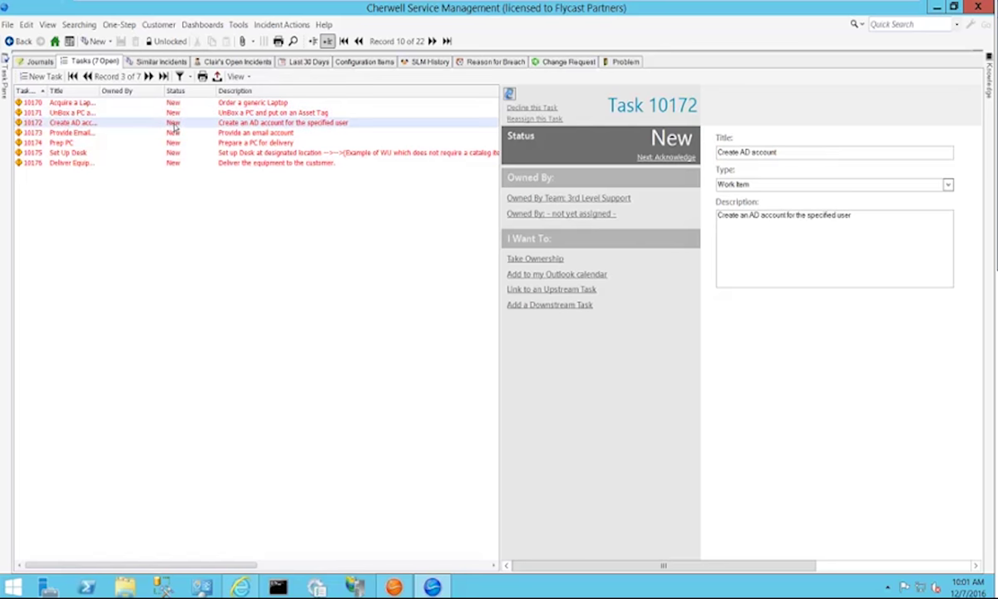
{"action": "left_click", "coordinate": [169, 133]}
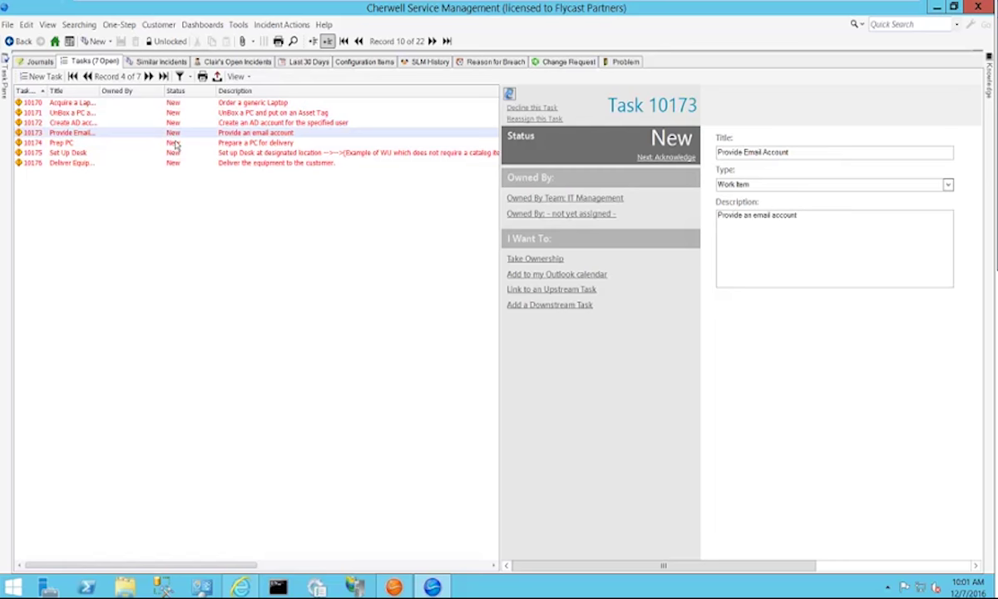
{"action": "left_click", "coordinate": [171, 143]}
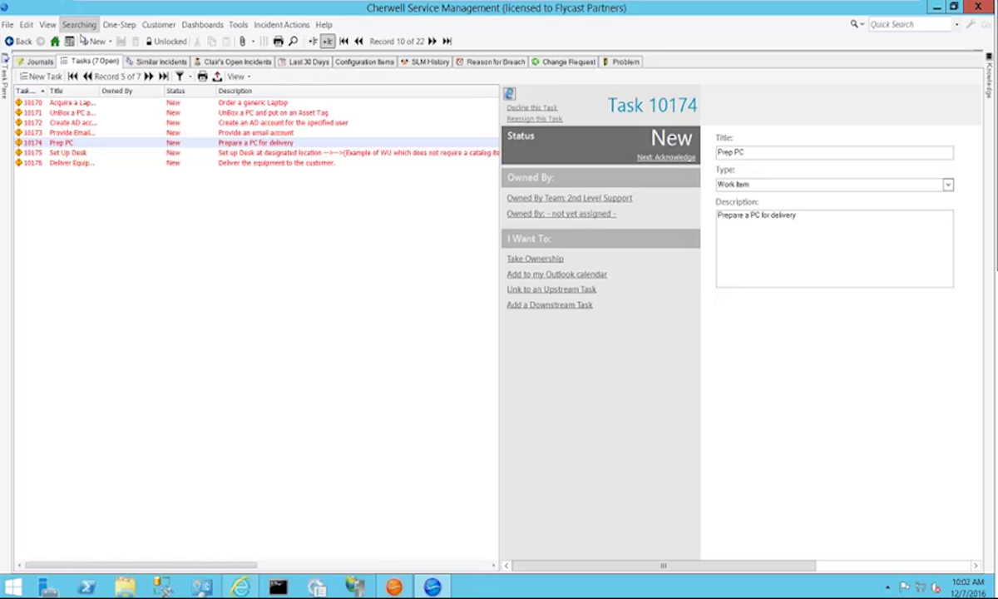
Return the Tasks panel to the bottom of the Service Request 102205 form
{"action": "left_click", "coordinate": [94, 63]}
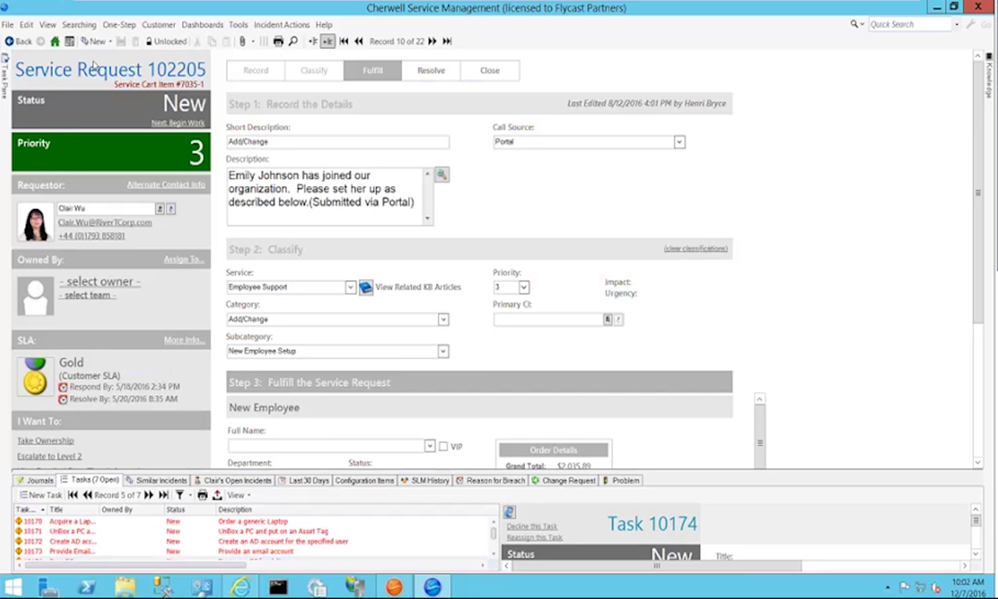